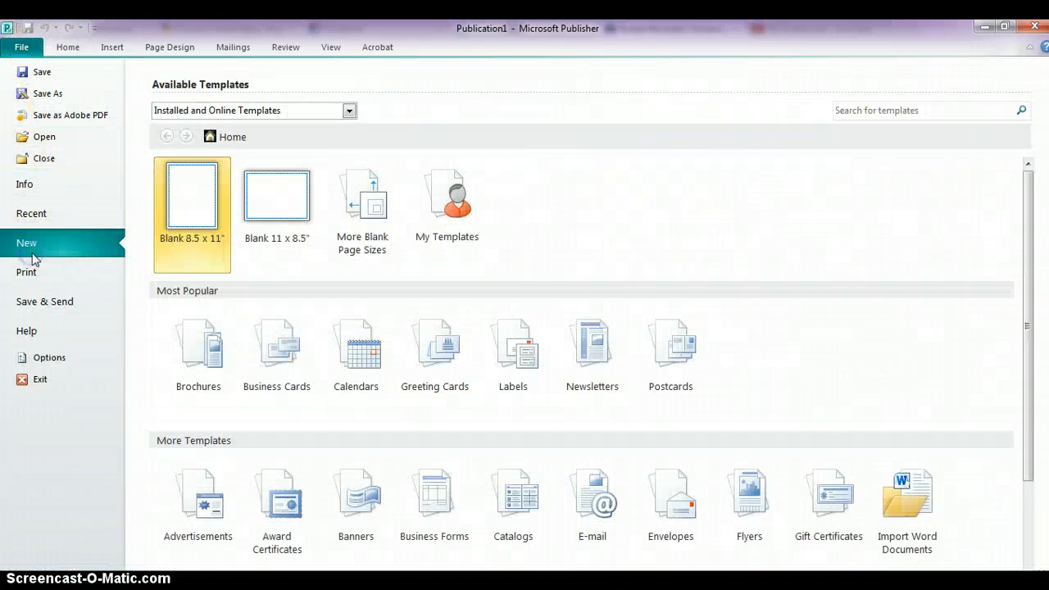
Create a blank 8.5 x 11" publication and zoom to 66% at the top of the page.
double_click(208, 195)
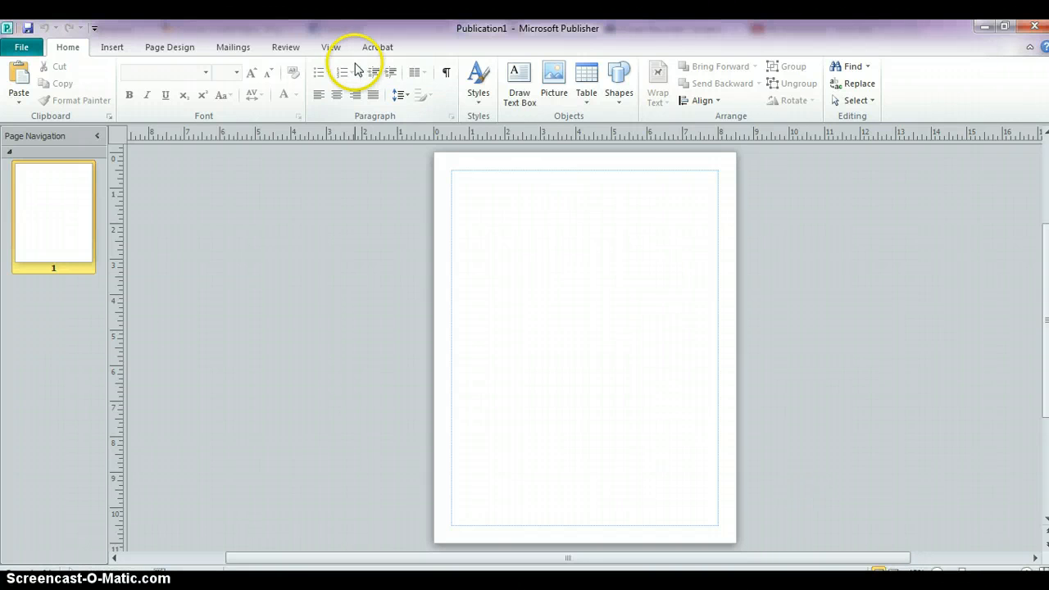
click(328, 51)
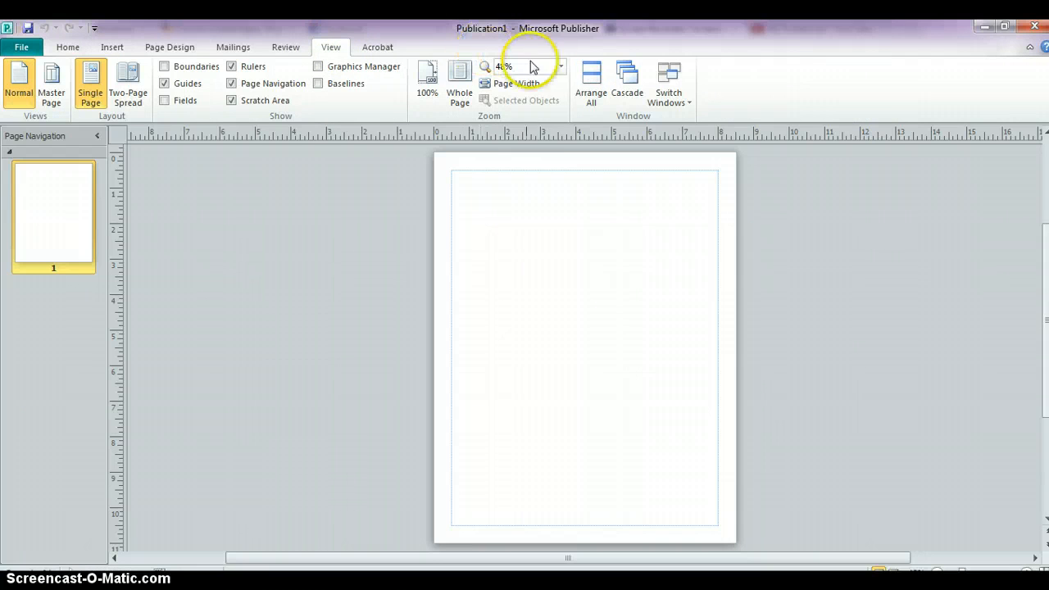
click(561, 67)
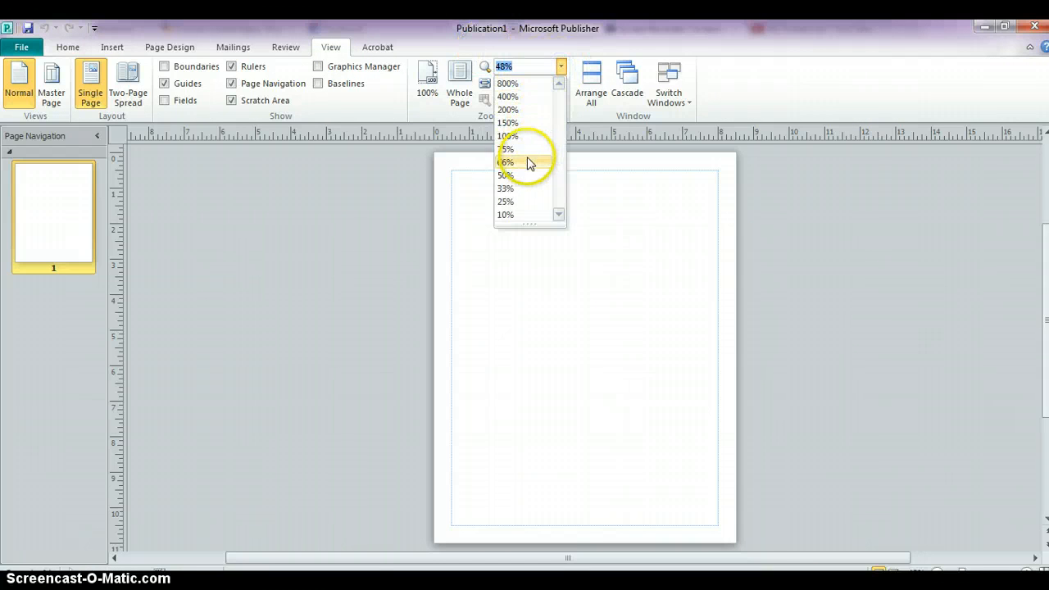
click(531, 161)
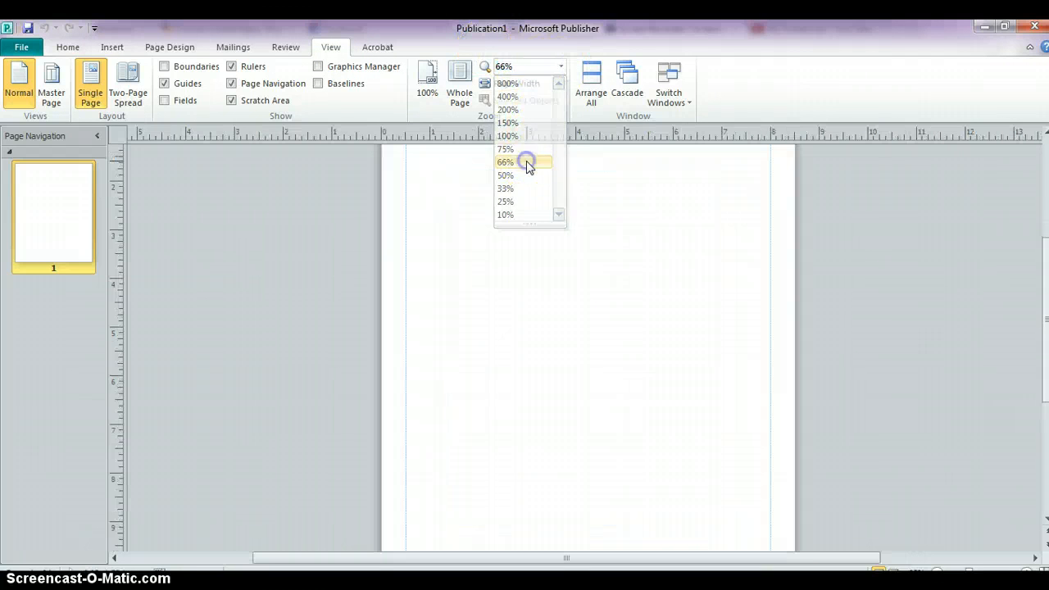
click(1045, 294)
drag(1044, 295, 1044, 247)
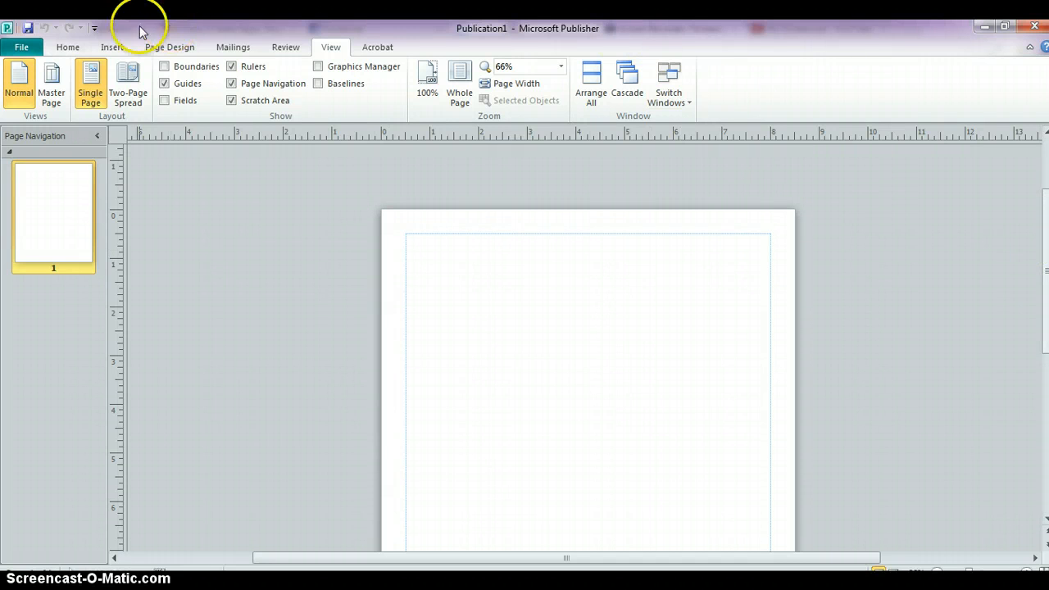
click(65, 48)
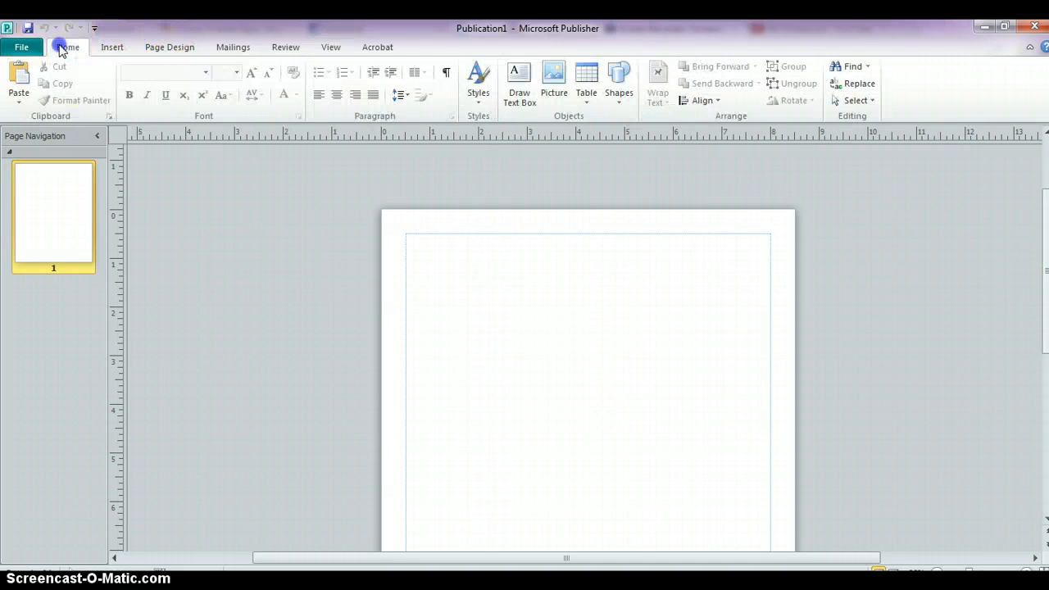
click(439, 262)
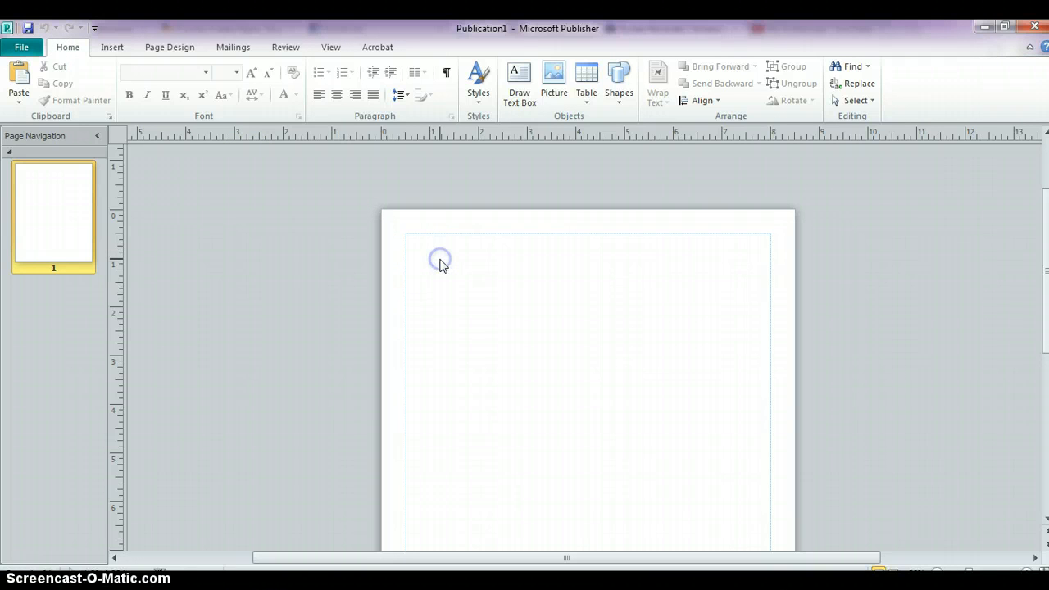
click(501, 278)
click(500, 278)
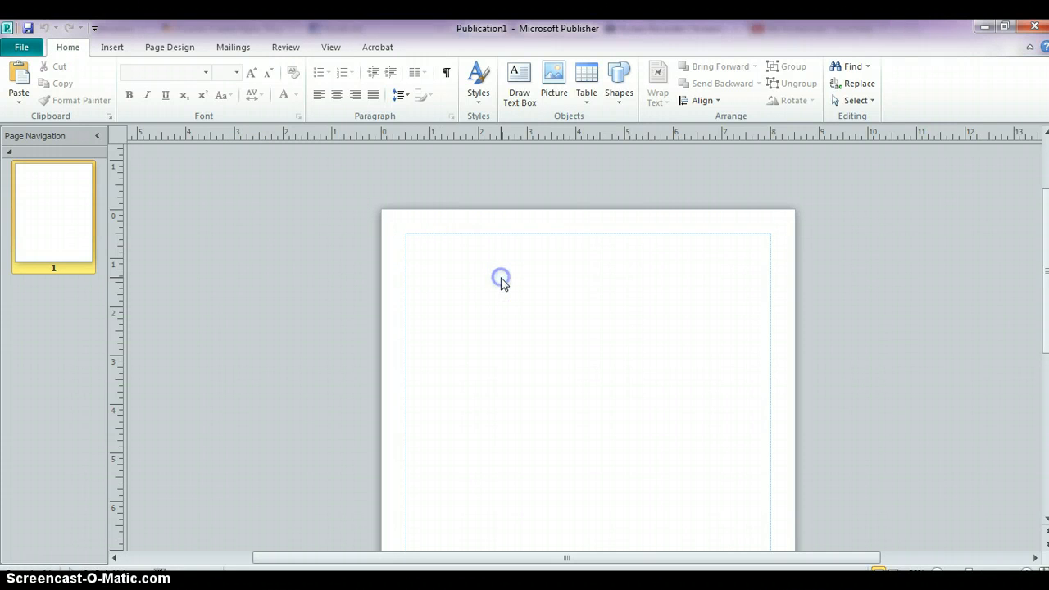
click(501, 277)
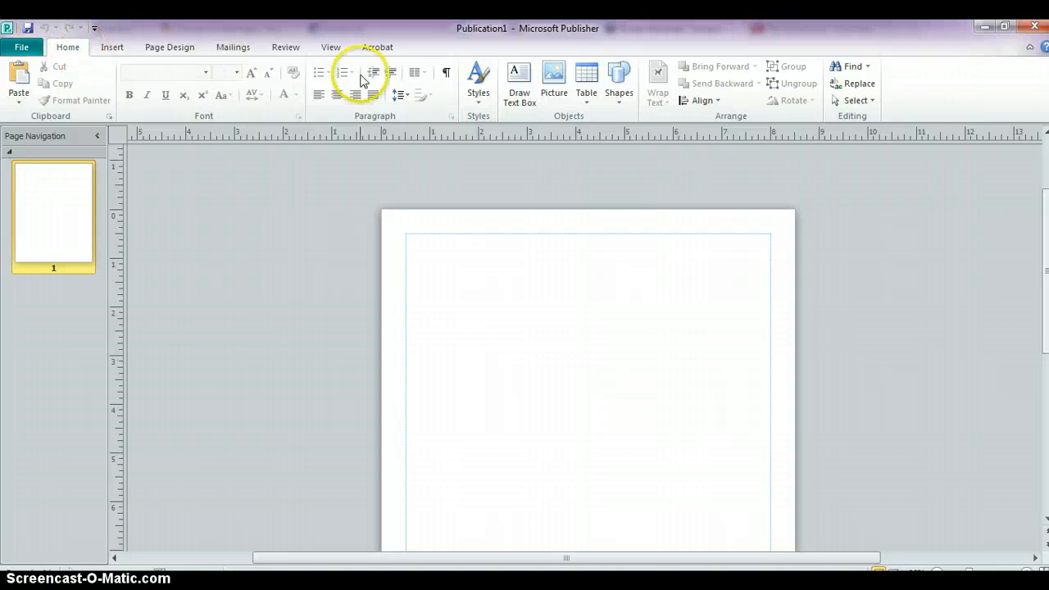
Draw a text box along the page's top margin and resize it to about 7.5 inches wide, spanning both side margins.
click(518, 87)
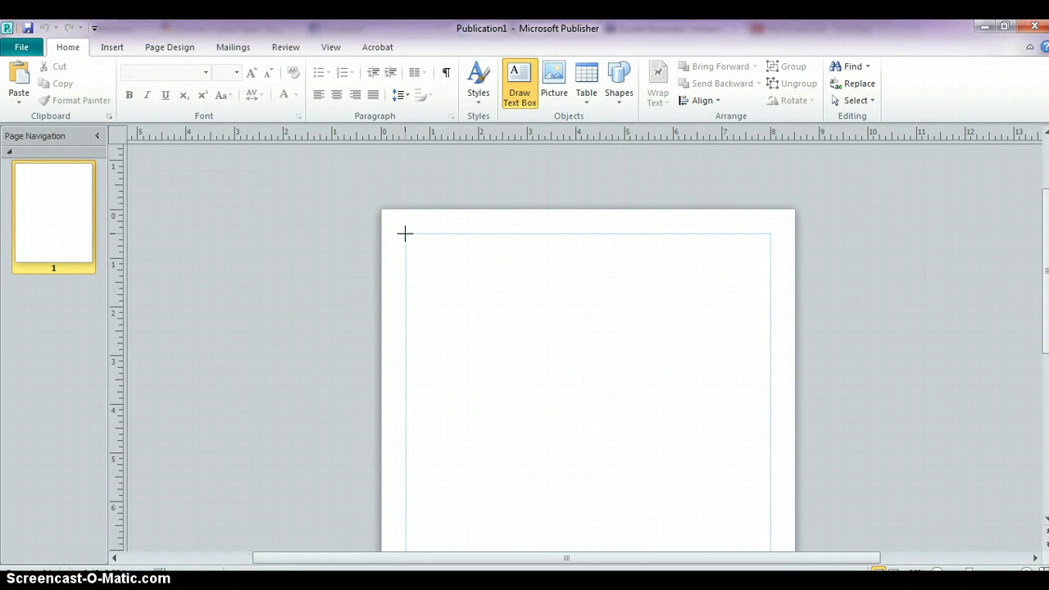
mouse_move(404, 233)
mouse_down()
mouse_move(414, 276)
mouse_move(670, 289)
mouse_move(761, 289)
mouse_move(770, 277)
mouse_up()
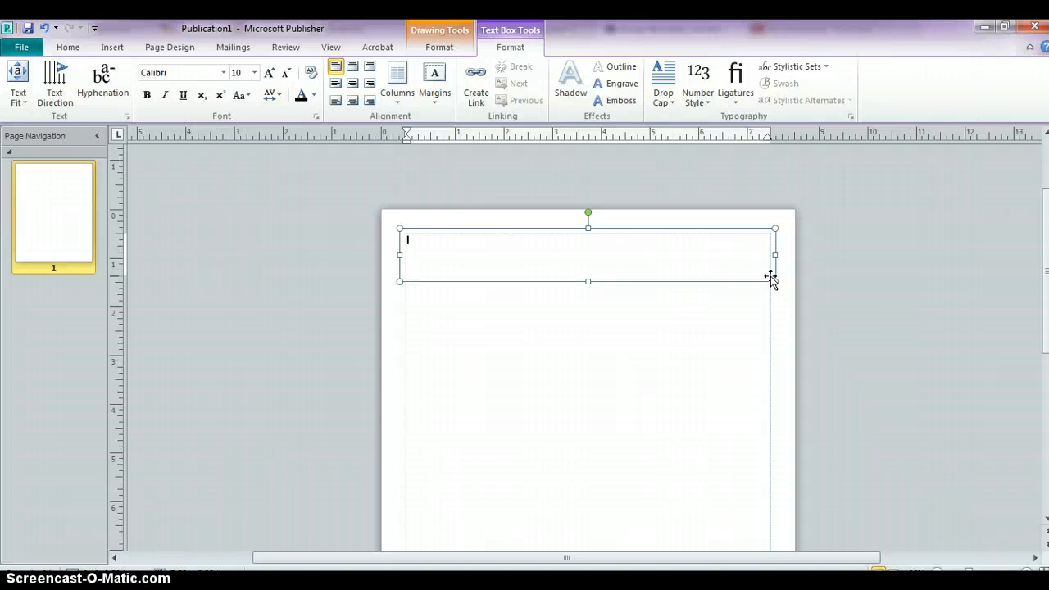
mouse_move(772, 246)
mouse_down()
mouse_move(772, 218)
mouse_move(762, 243)
mouse_up()
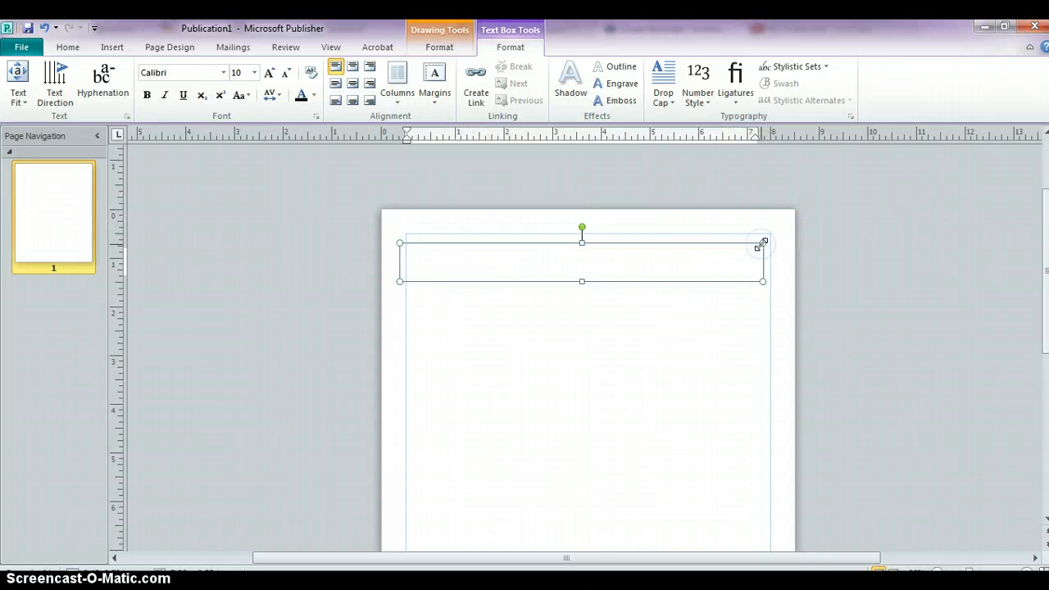
click(762, 244)
click(399, 245)
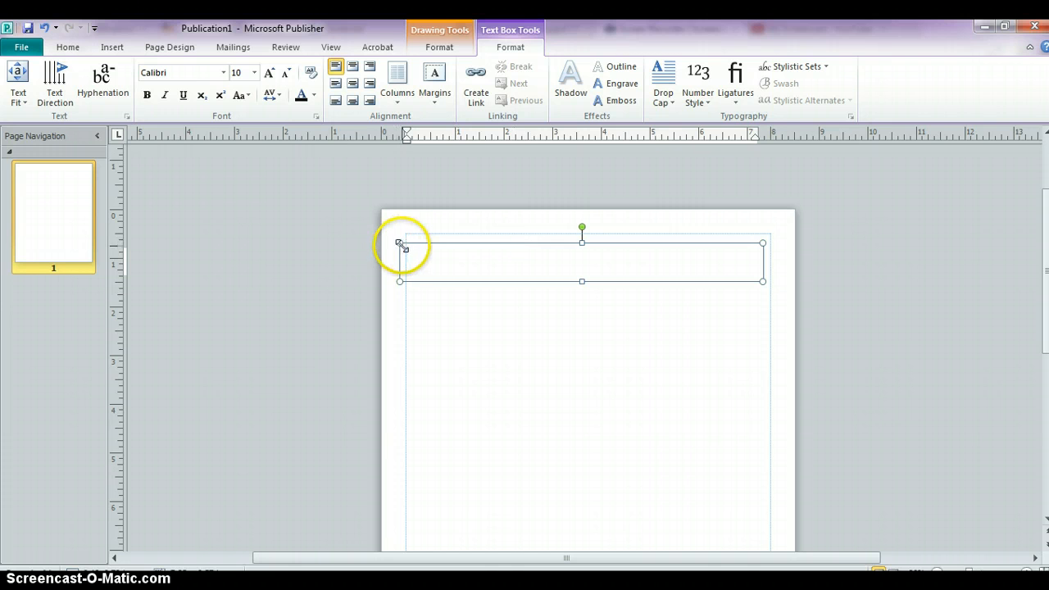
drag(396, 243, 406, 236)
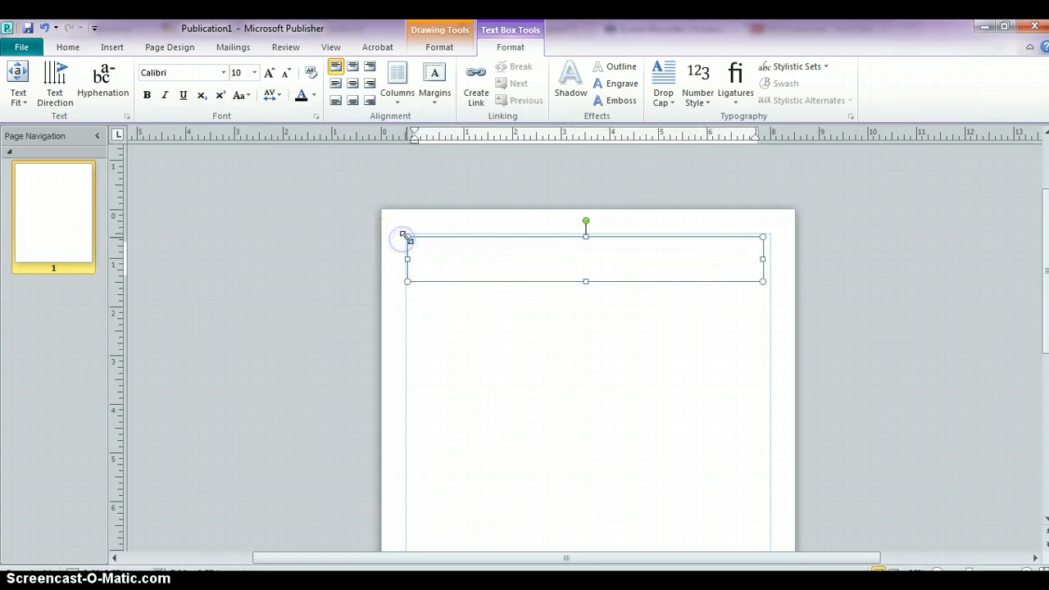
click(549, 279)
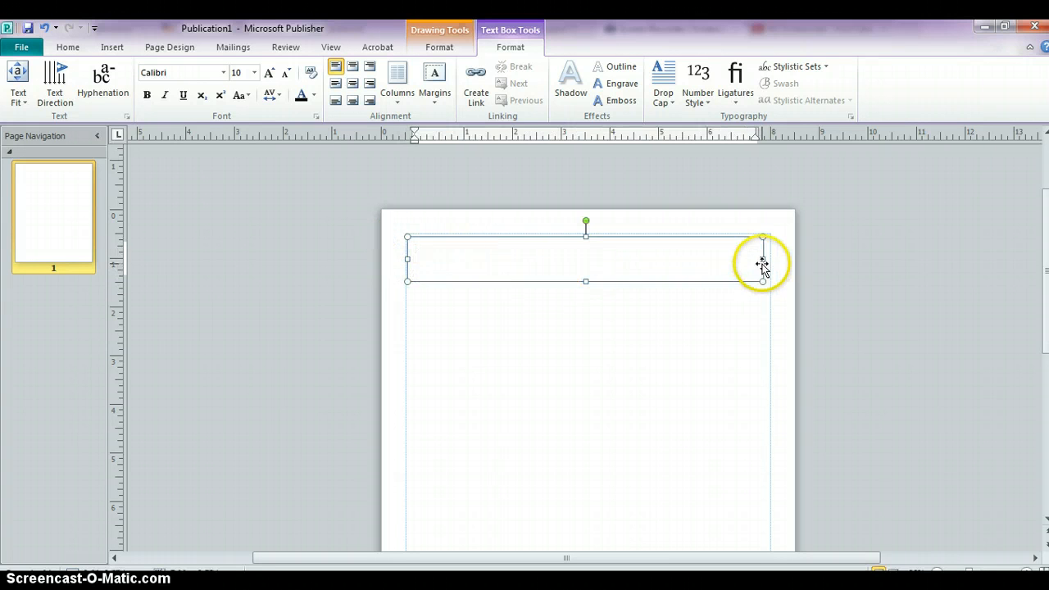
drag(762, 259, 771, 263)
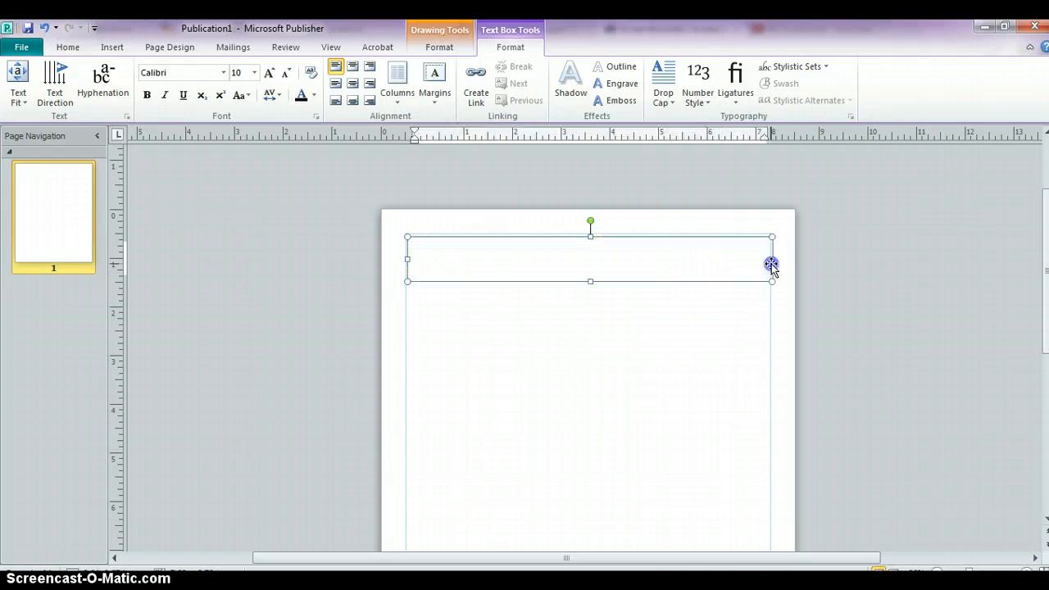
Fill the text box at font size 14 with "Name:" and "Date:" on one line, each followed by an underscore blank.
click(637, 257)
click(484, 257)
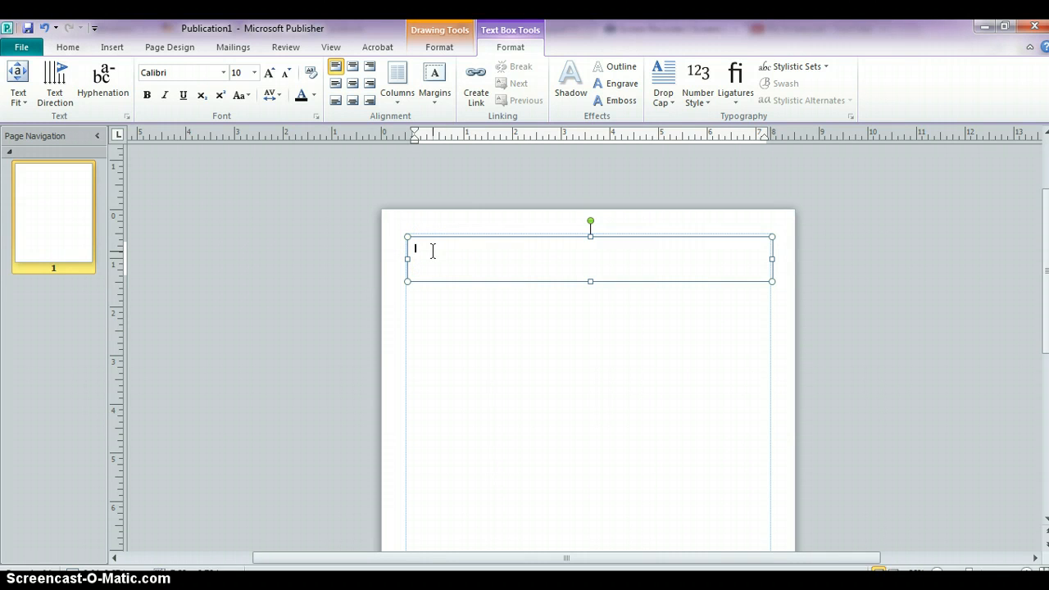
click(255, 74)
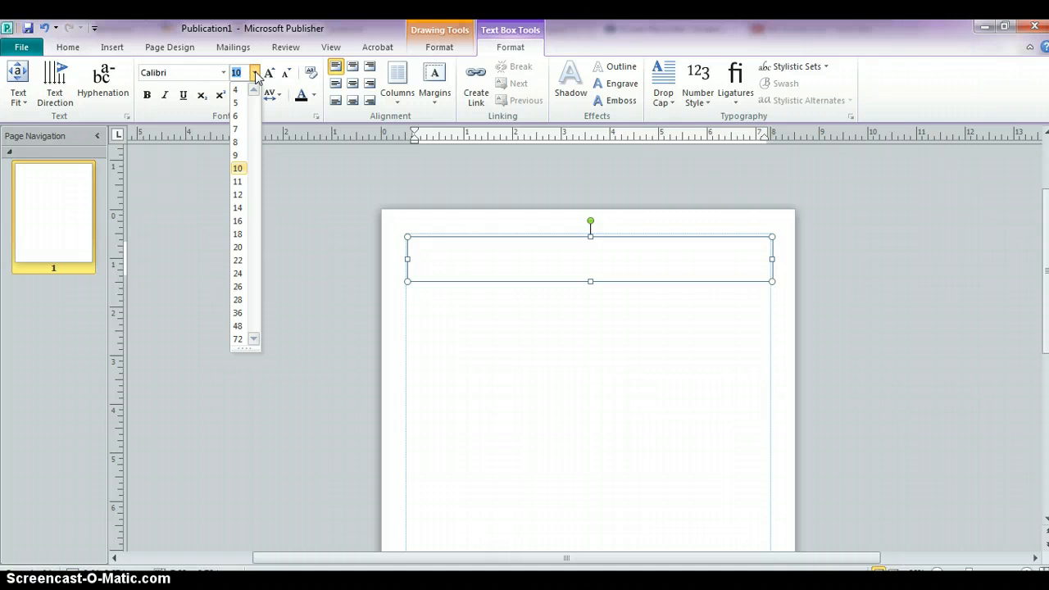
click(236, 210)
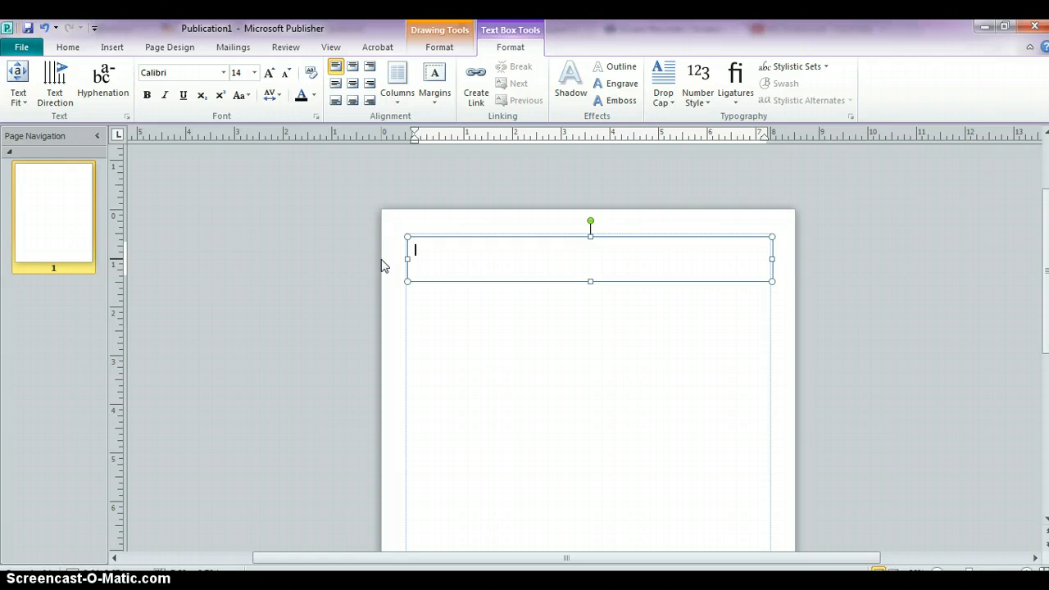
text(Na)
text(me )
text(:)
text(_______________)
text(_________________)
text(__                     )
text(           D)
text(a)
text(te)
text(:__)
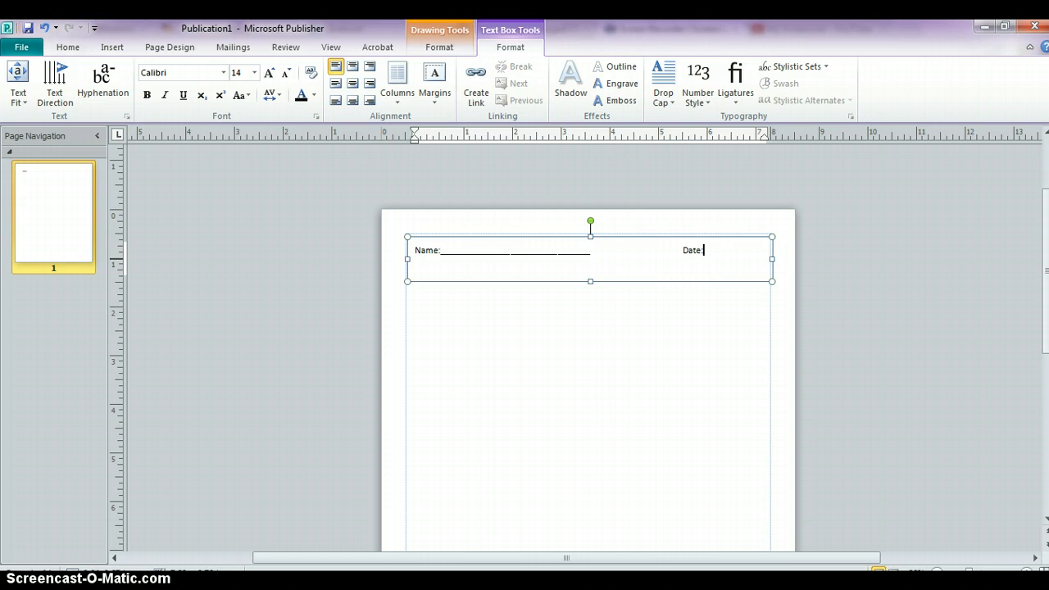
text(______________________)
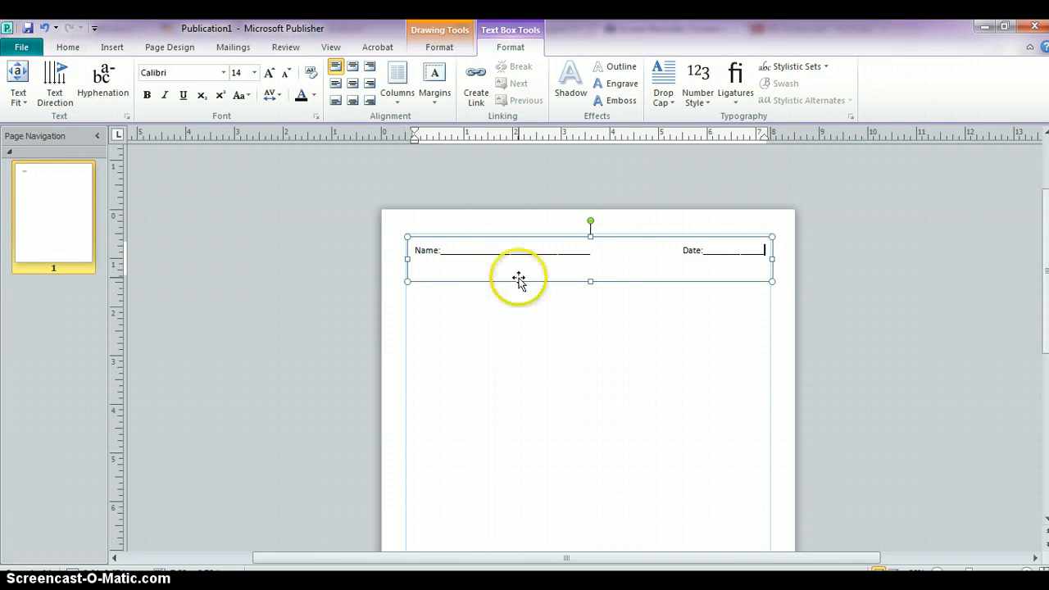
Shift "Date:" closer to the name blank and lengthen its underscore line, keeping both fields on one line.
click(684, 250)
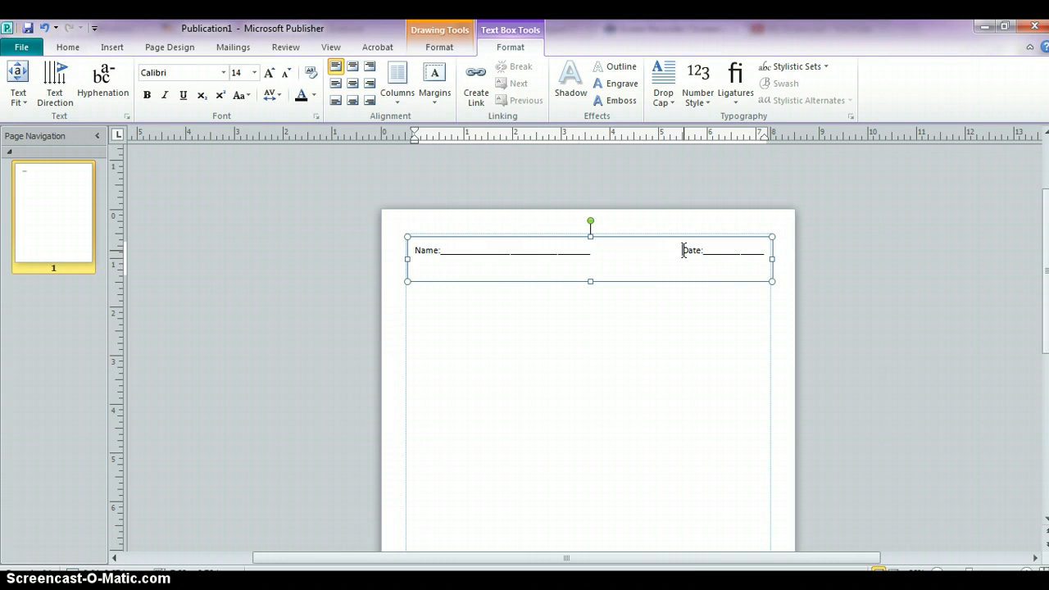
key(BackSpace)
click(743, 257)
text(______)
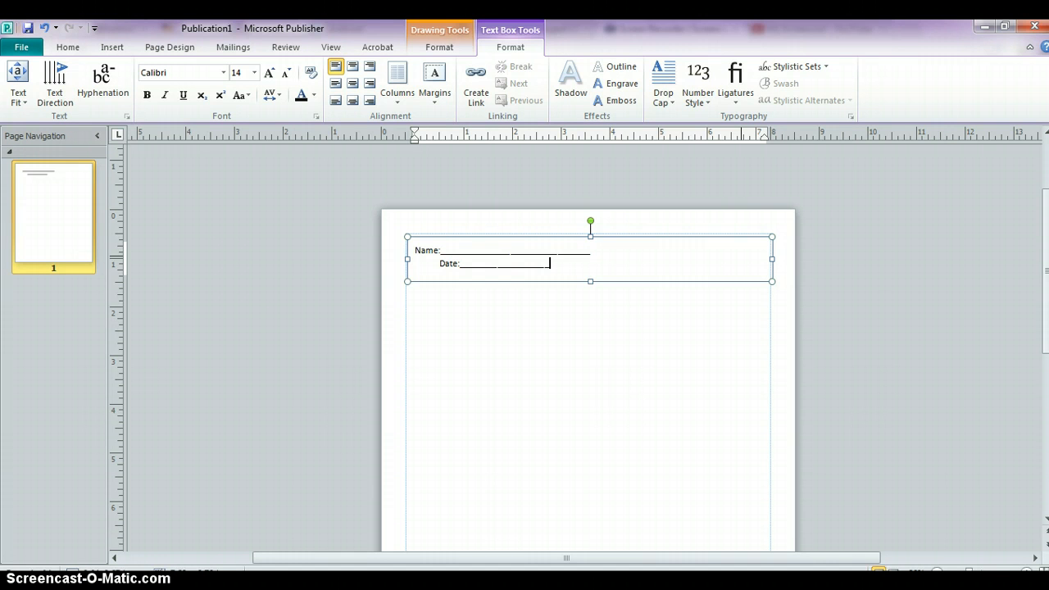
key(BackSpace)
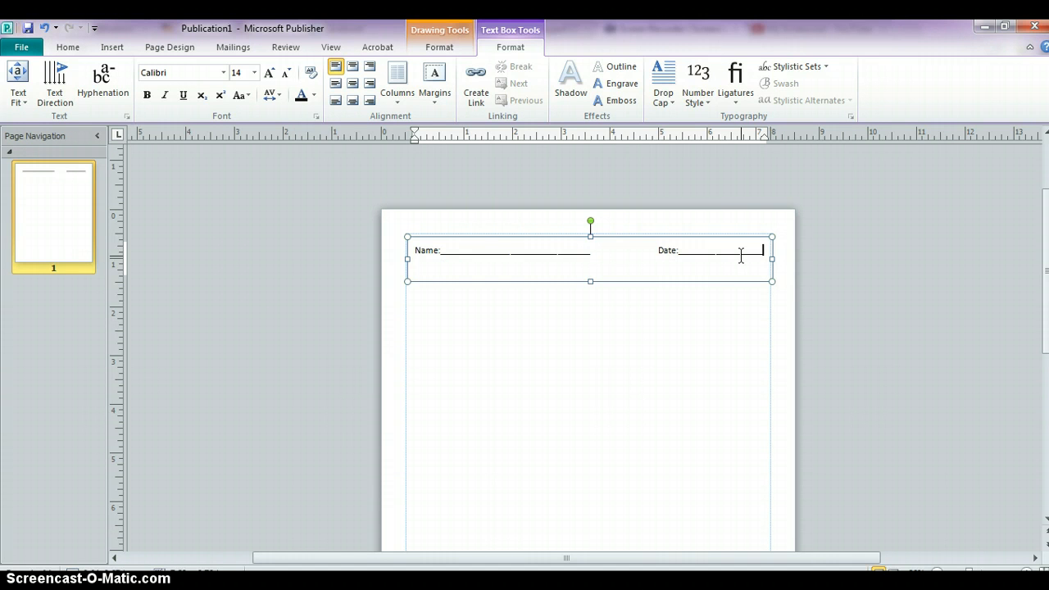
click(640, 334)
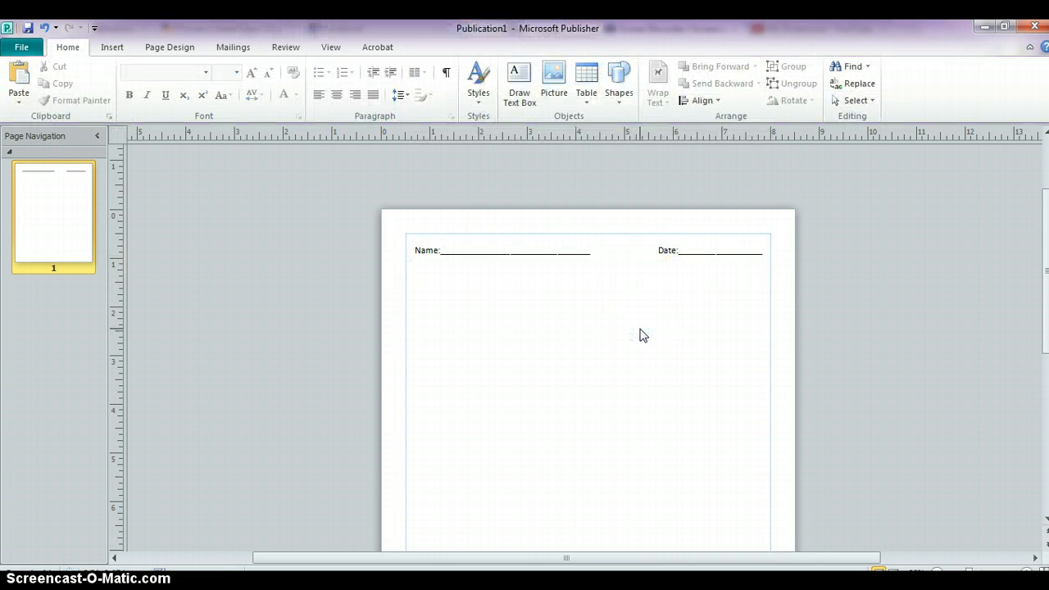
Draw a text box about 4 inches wide below the name and date line and enter "Sample Graphic Organizer".
click(519, 90)
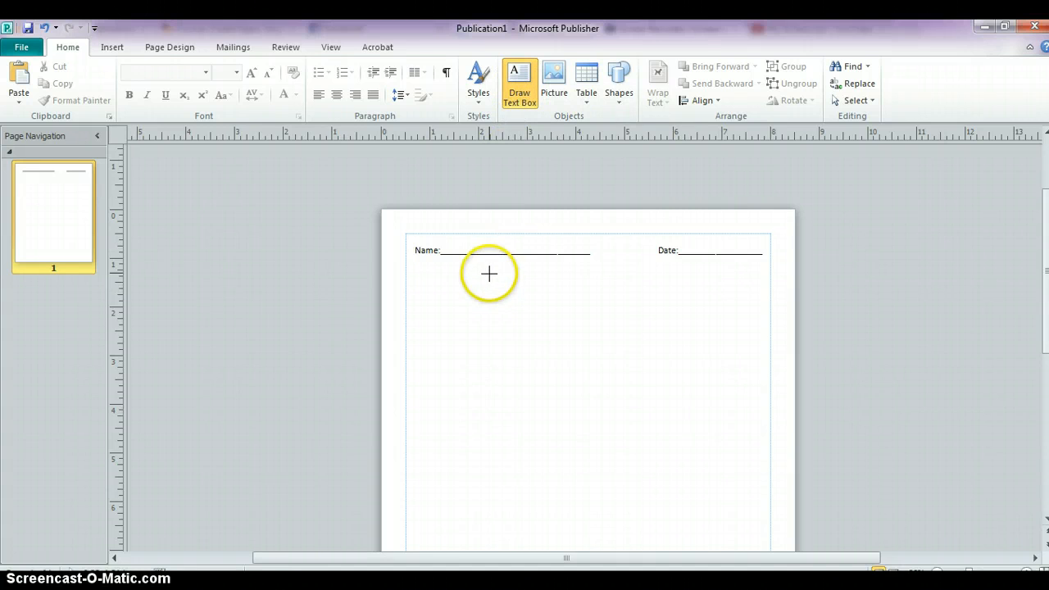
drag(489, 271, 688, 310)
click(604, 296)
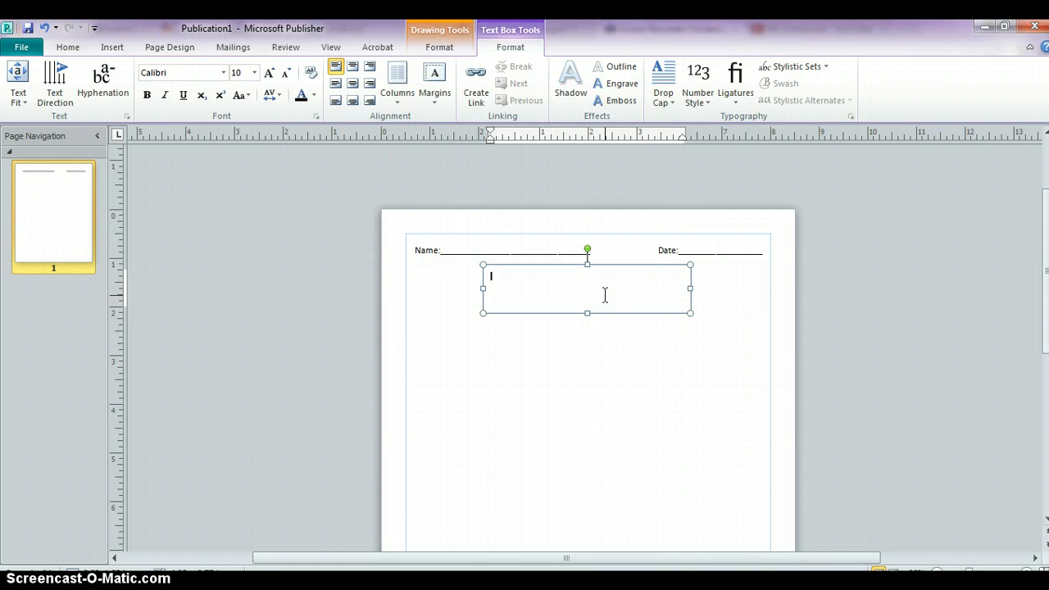
text(Sample Graphic Organizer)
Set the font size of the "Sample Graphic Organizer" title to 20.
drag(572, 280, 491, 285)
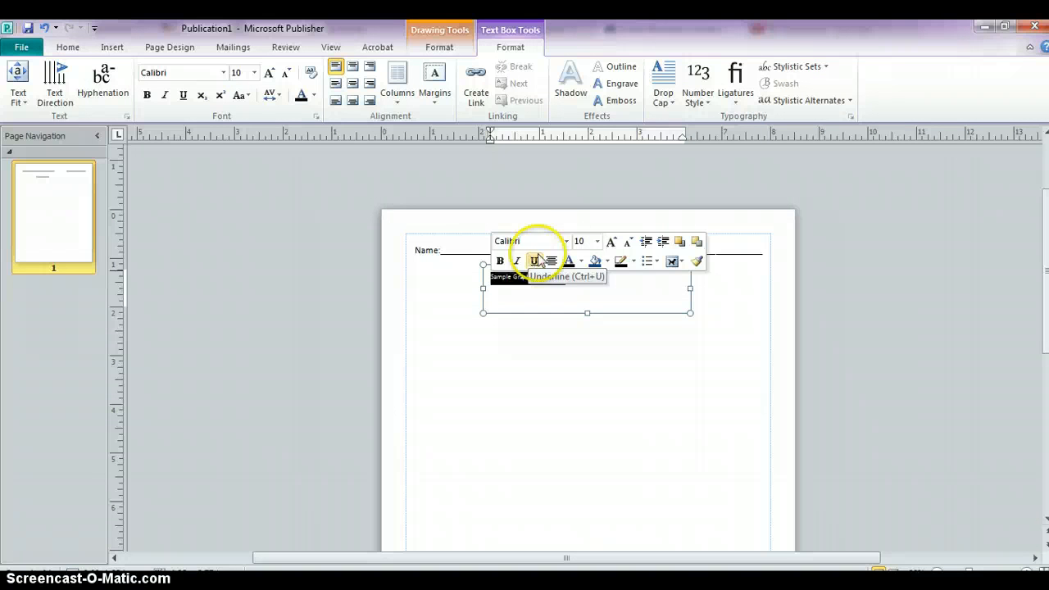
click(598, 242)
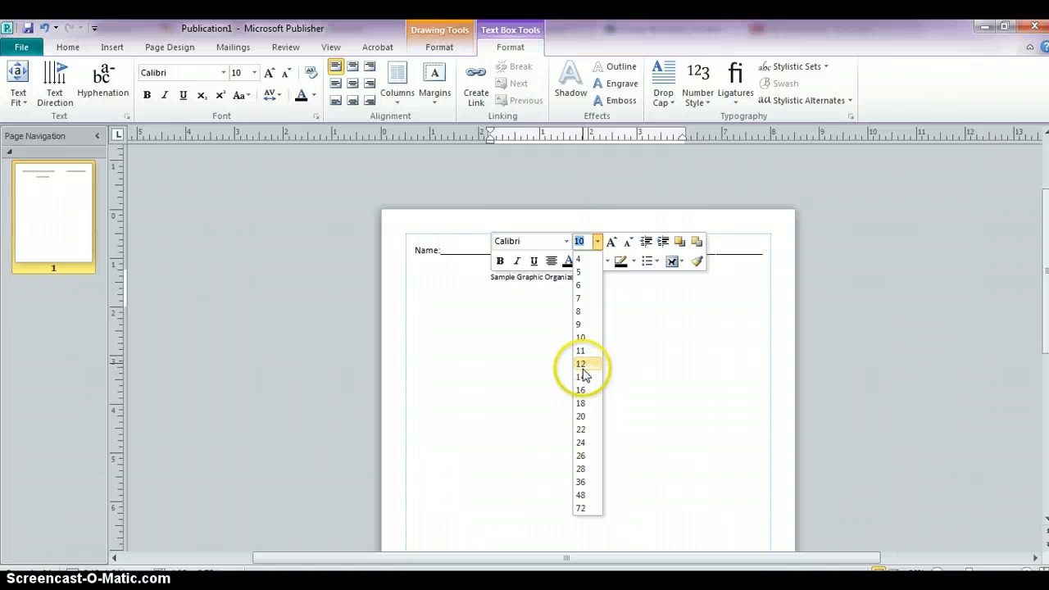
click(582, 417)
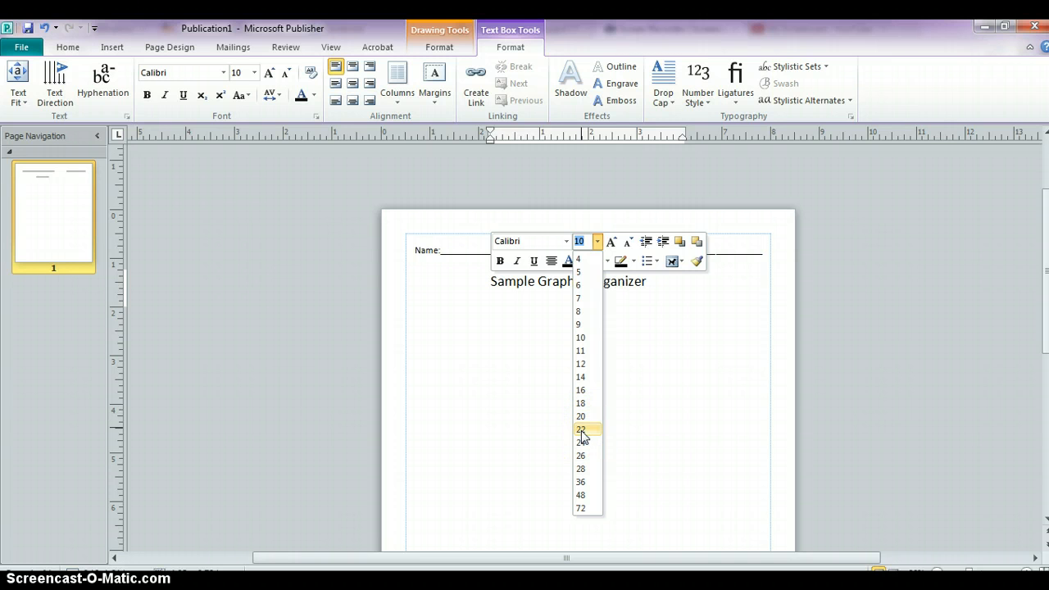
click(581, 418)
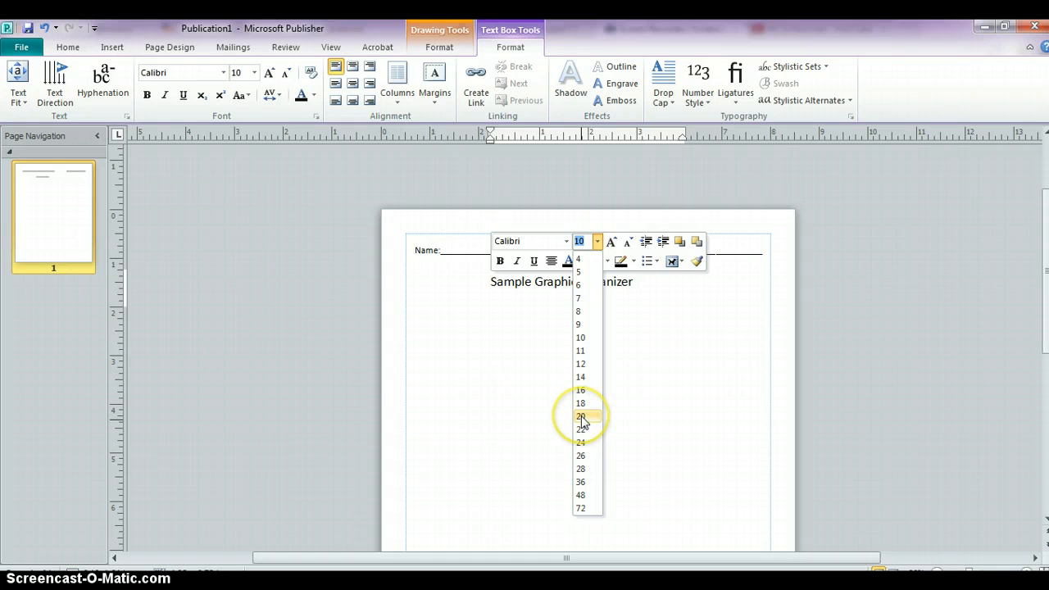
click(581, 418)
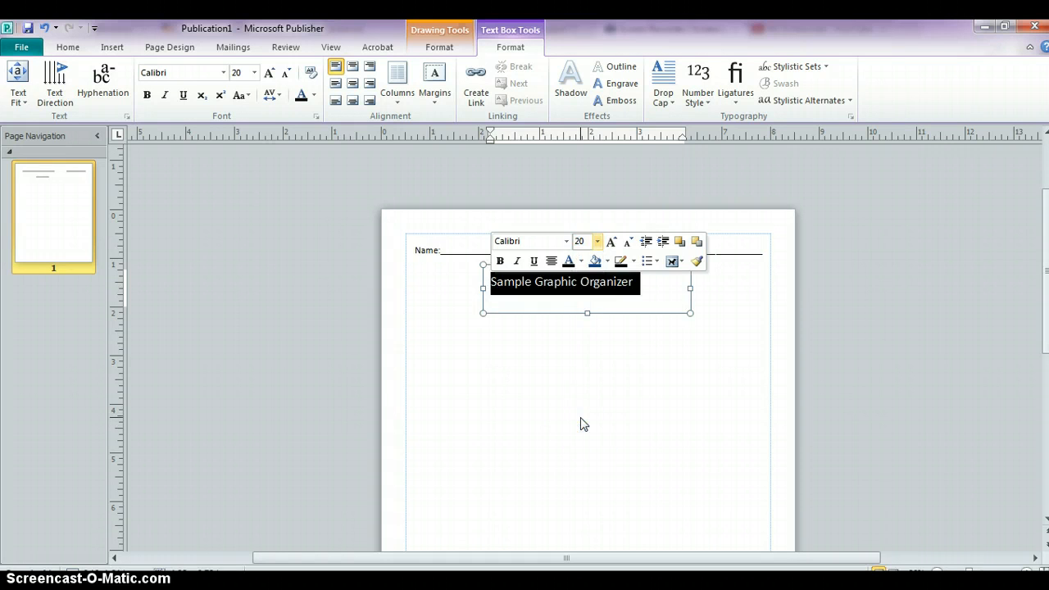
click(582, 421)
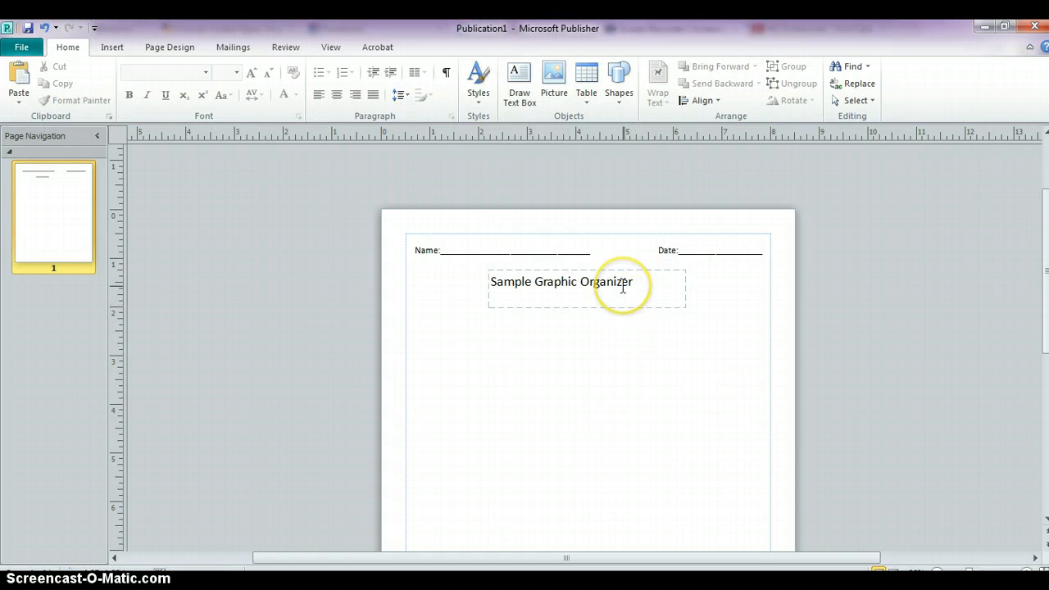
Center the title horizontally and vertically in its text box and move the box slightly to the right.
click(635, 284)
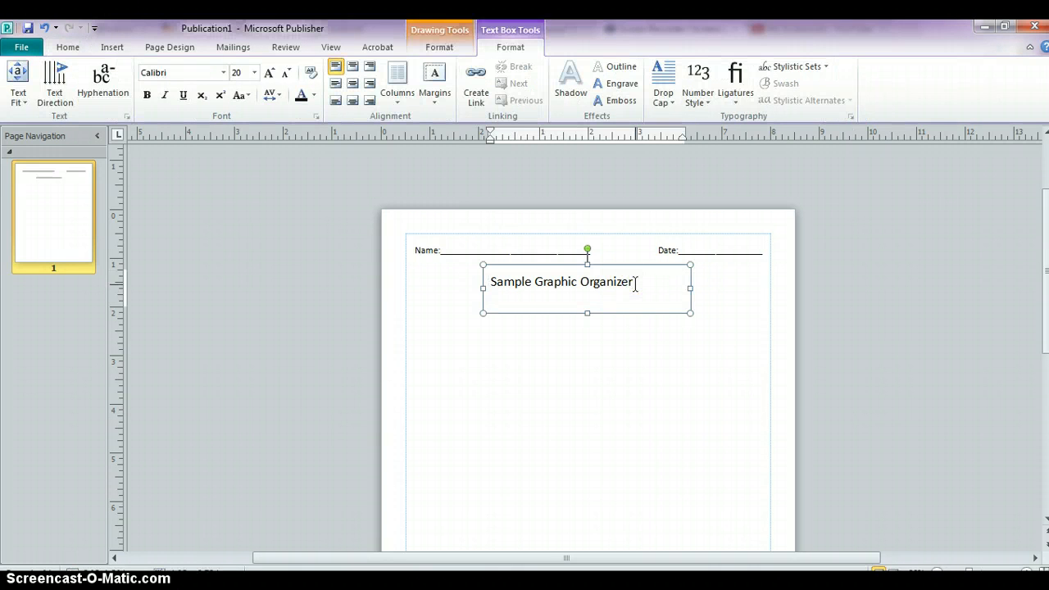
click(358, 85)
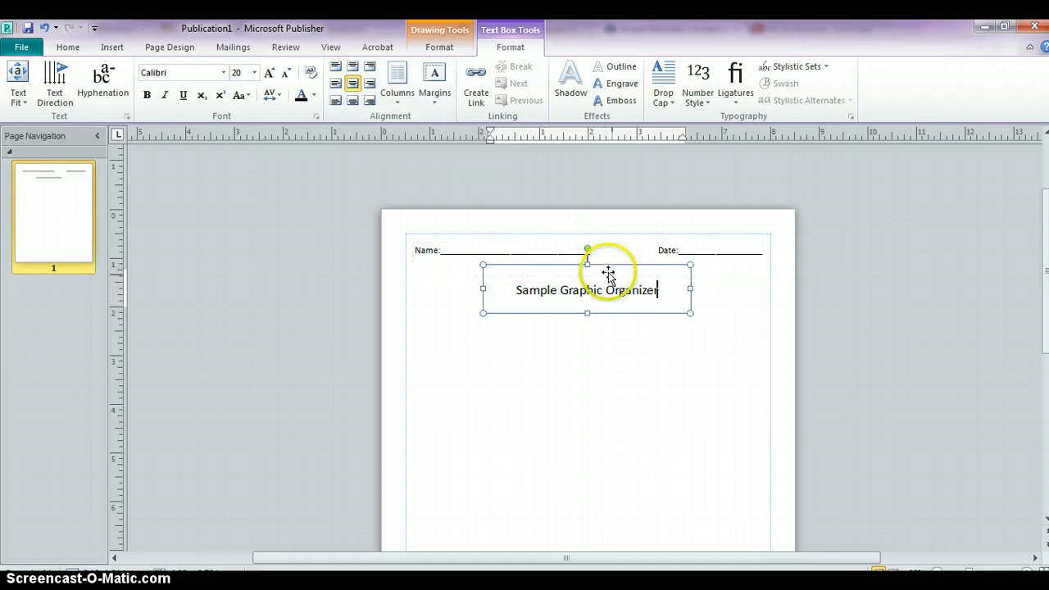
click(670, 311)
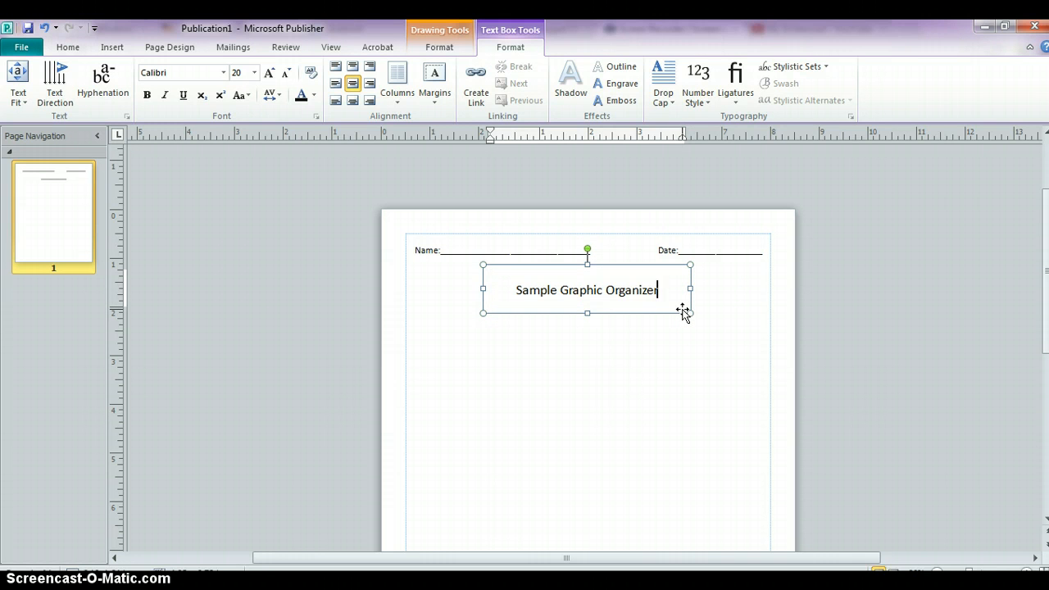
mouse_move(683, 311)
mouse_down()
mouse_move(700, 307)
mouse_move(693, 313)
mouse_up()
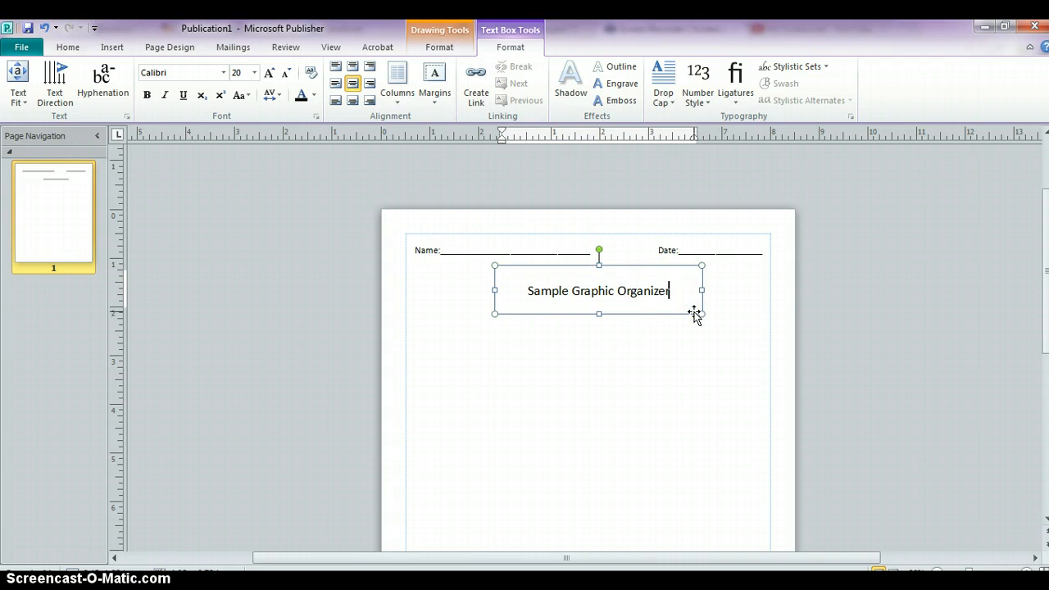
click(761, 294)
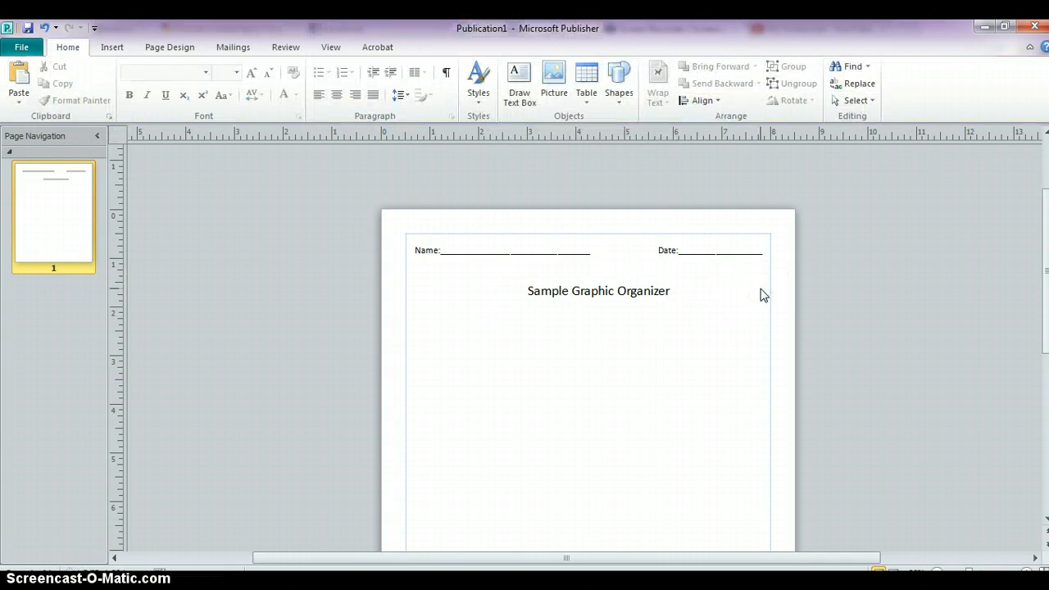